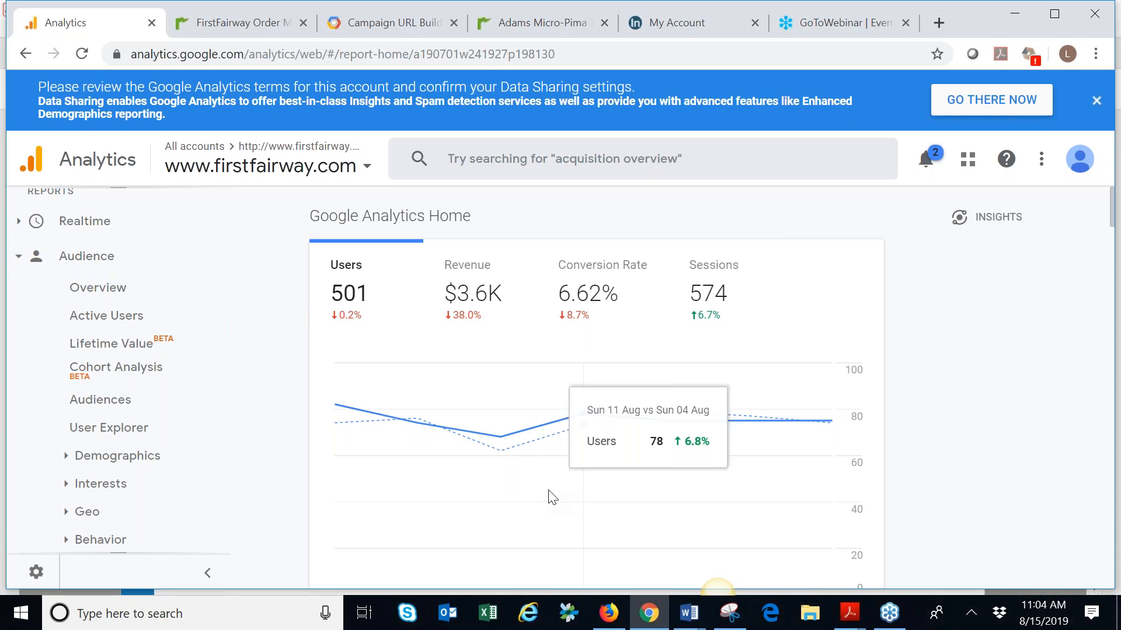
Look through the Google Analytics Home report cards, from the users chart to traffic channels, top devices and visited pages
scroll(415, 540, down, 5)
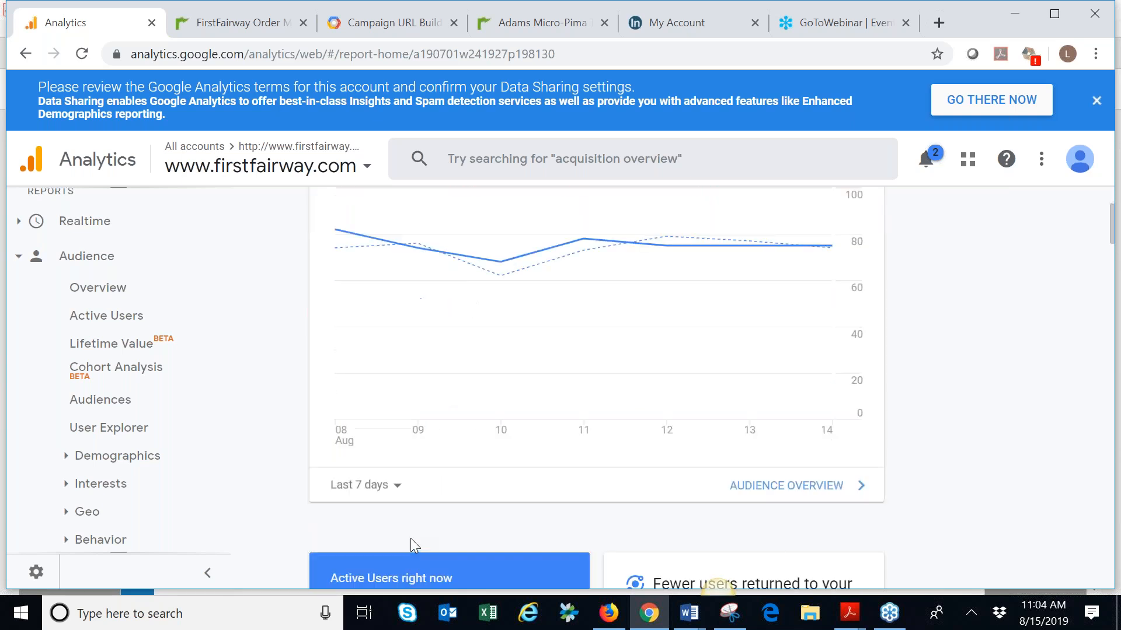
scroll(537, 467, down, 2)
scroll(554, 452, down, 2)
scroll(568, 445, down, 5)
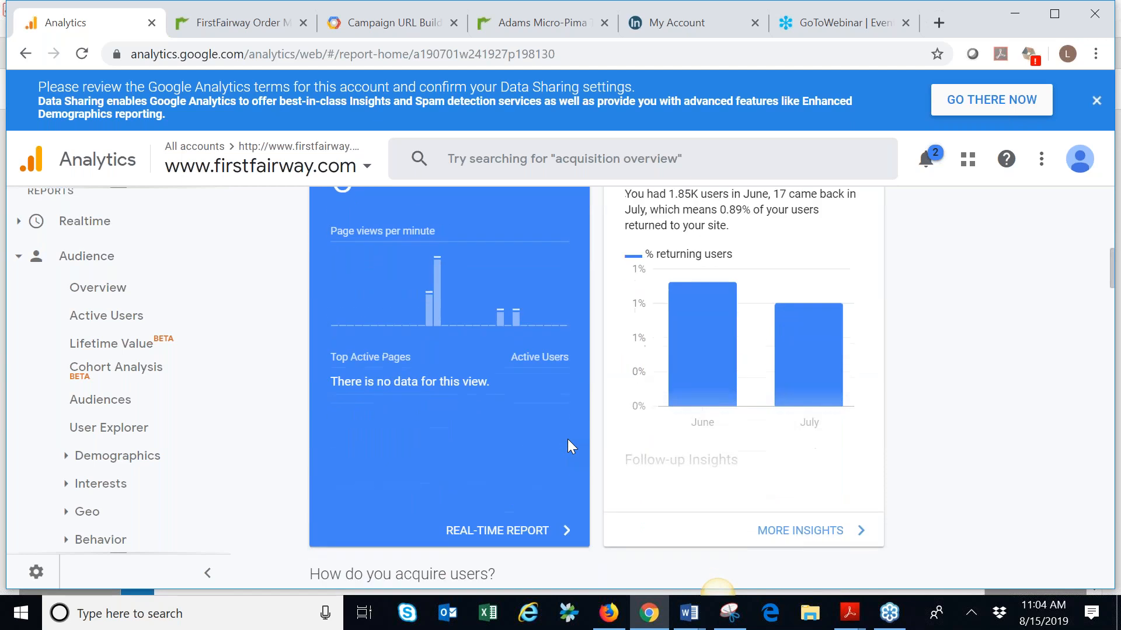
scroll(717, 587, down, 5)
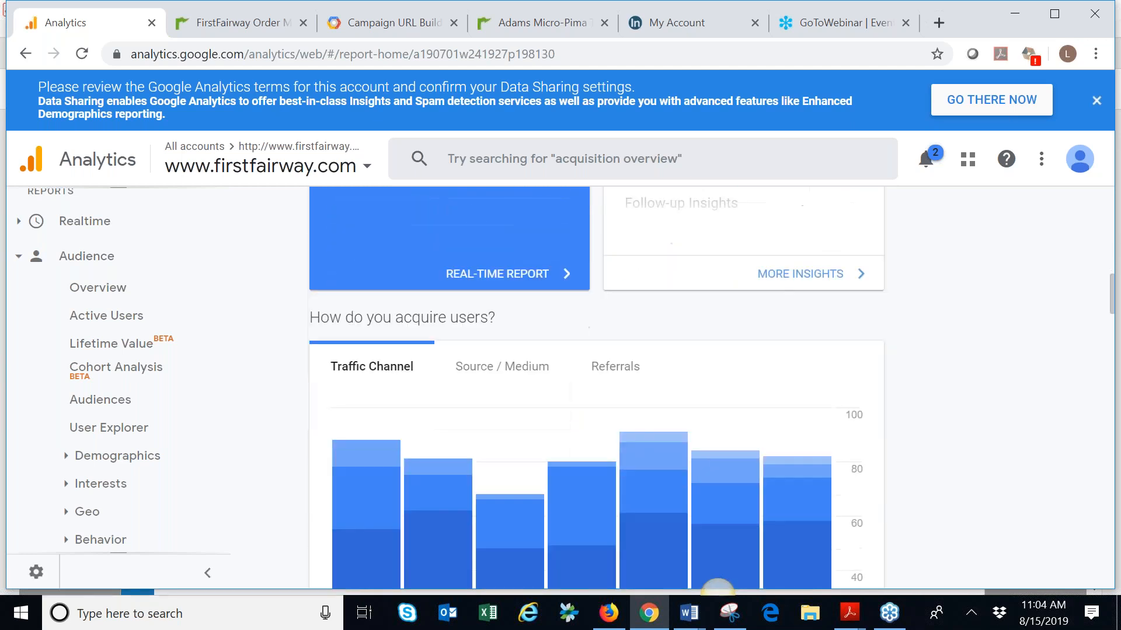
scroll(569, 447, down, 2)
scroll(567, 441, down, 10)
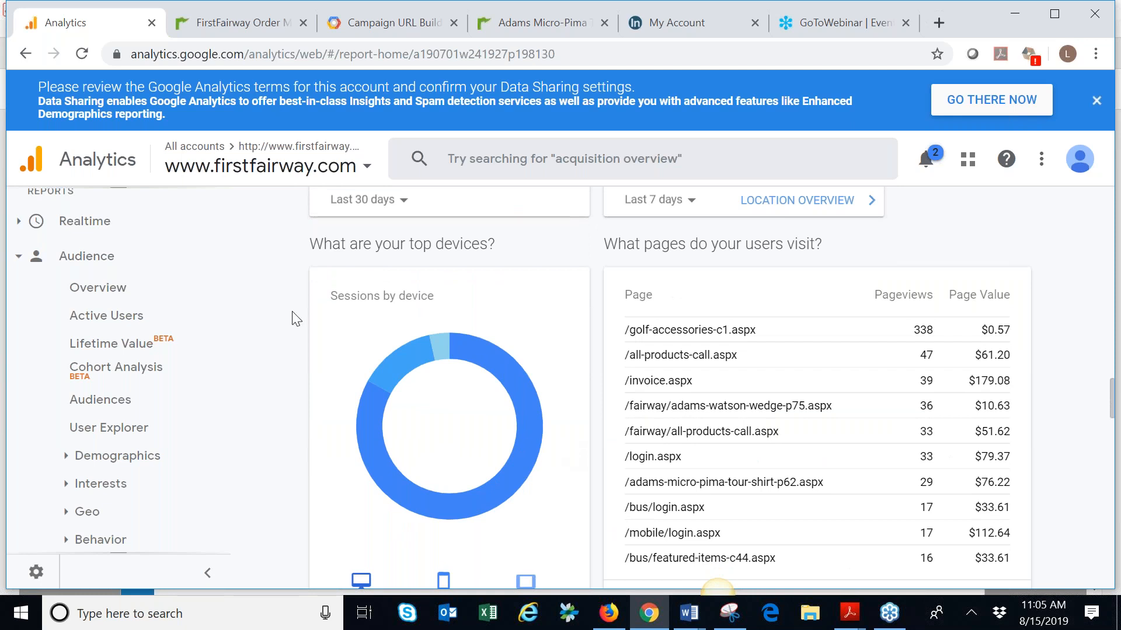
Switch to the FirstFairway order management settings and open the Policies, Addenda, and Disclaimers section for editing
click(229, 23)
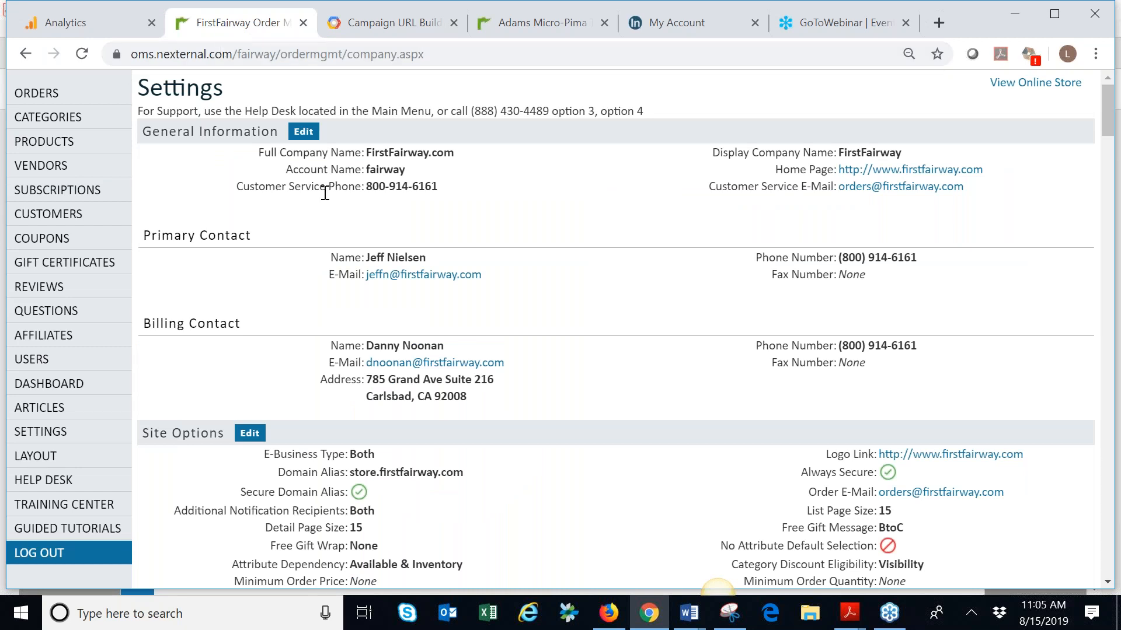
scroll(301, 243, down, 3)
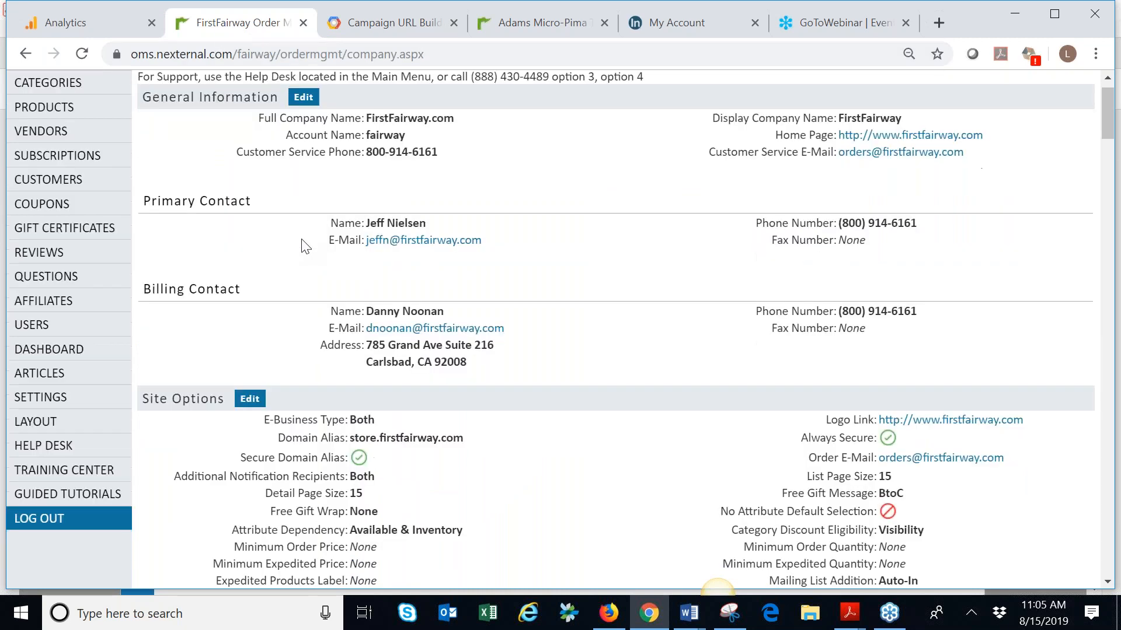
scroll(298, 233, down, 20)
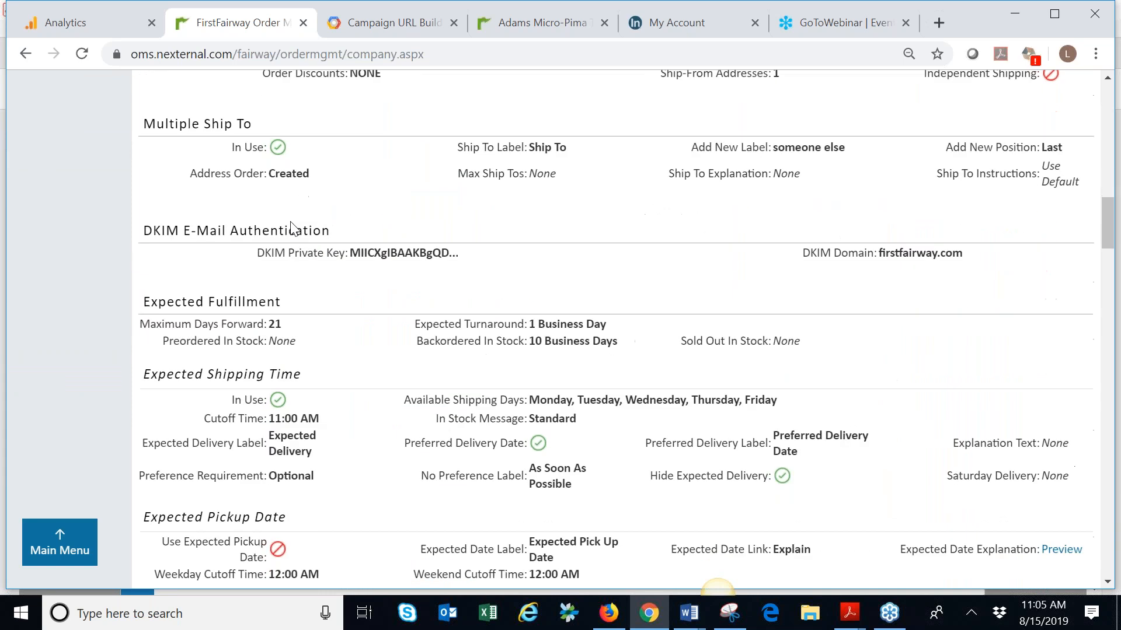
scroll(293, 226, down, 20)
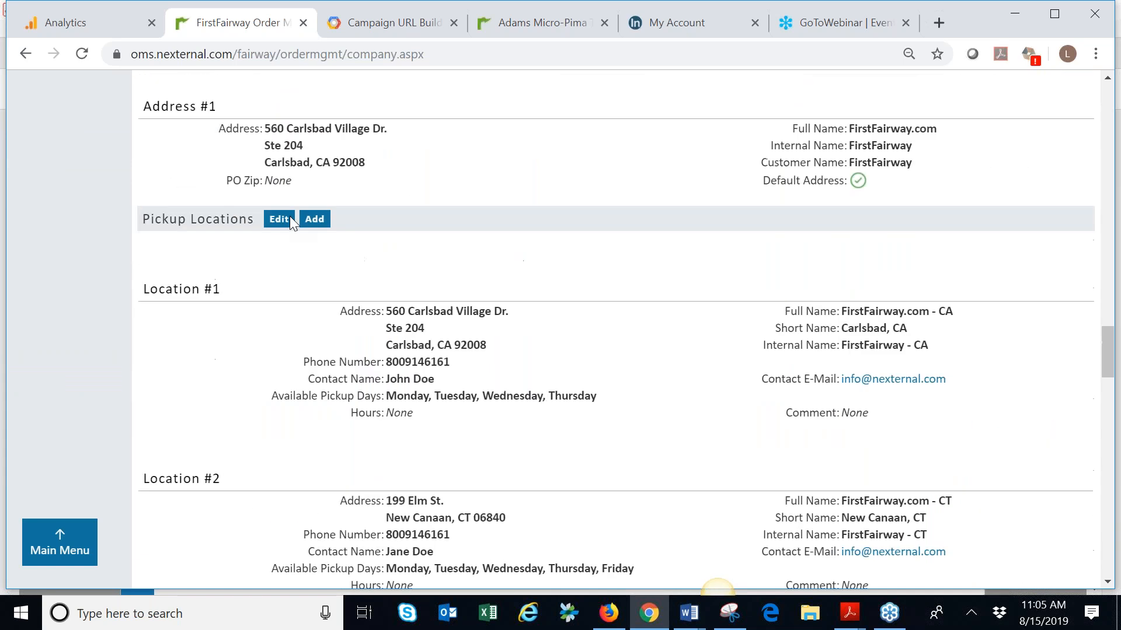
scroll(293, 225, down, 20)
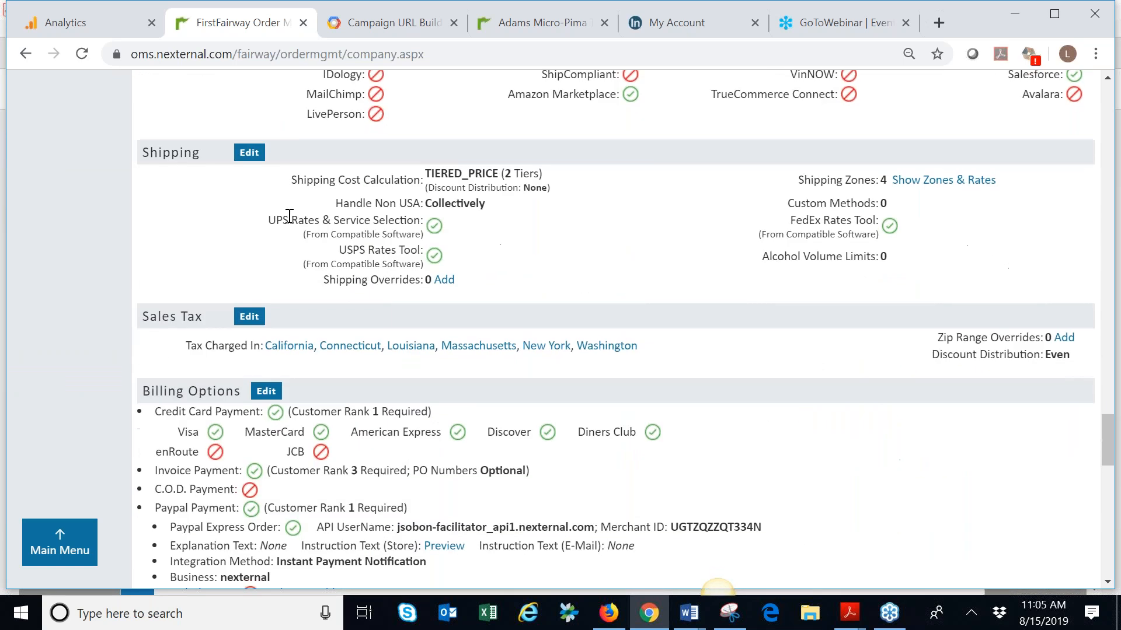
scroll(290, 216, down, 10)
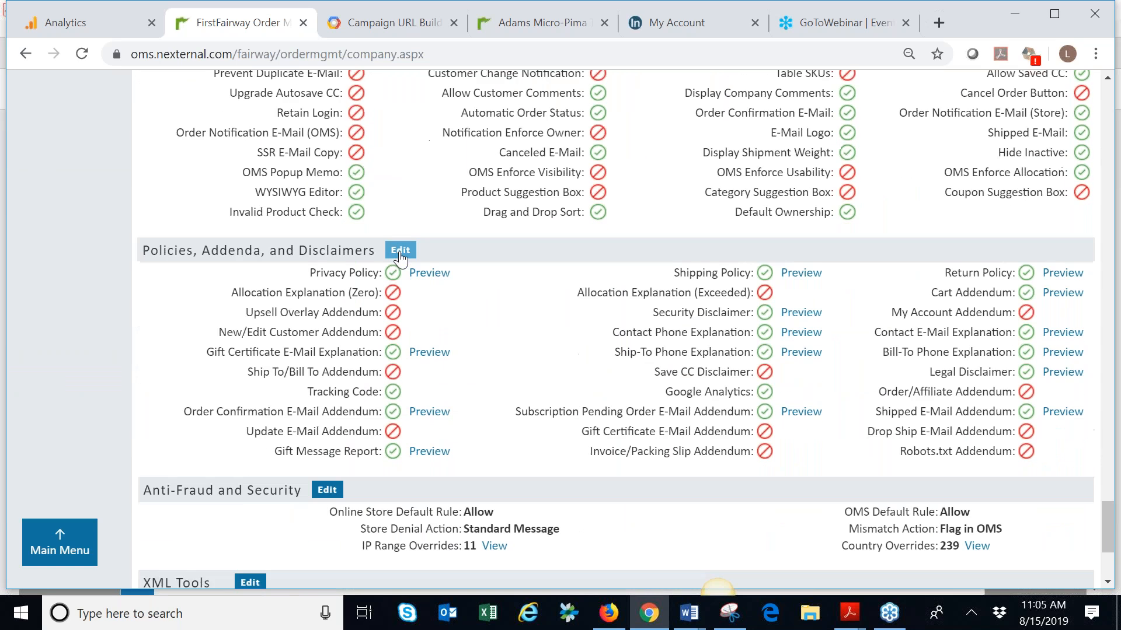
click(399, 254)
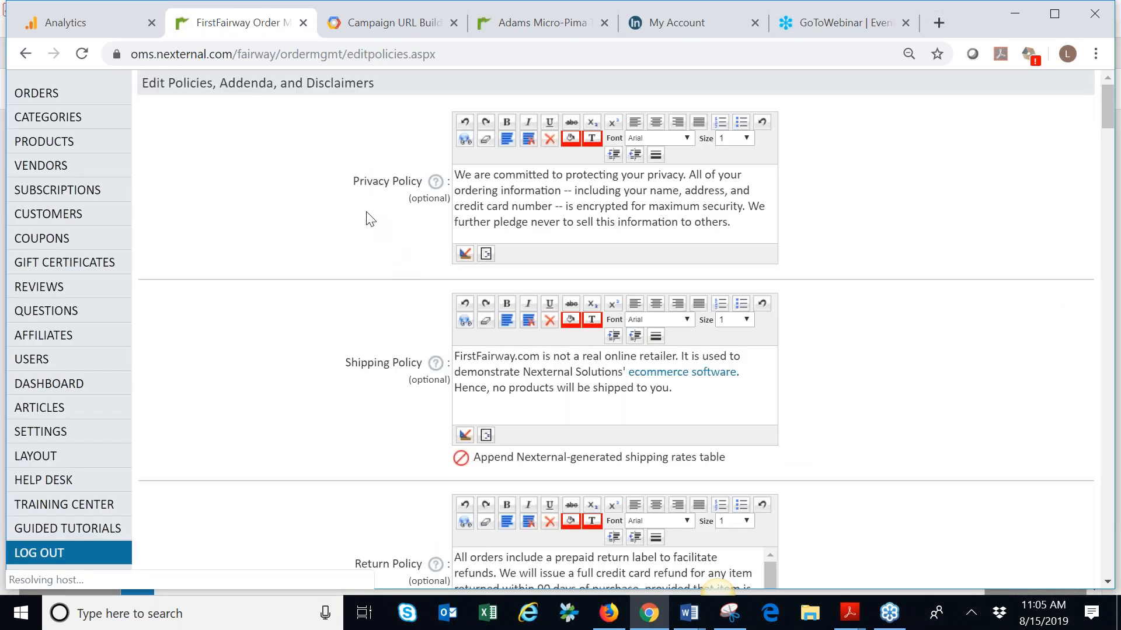
Review the tracking code and the Google Analytics account and domain settings, and finish the form without changes
scroll(367, 221, down, 20)
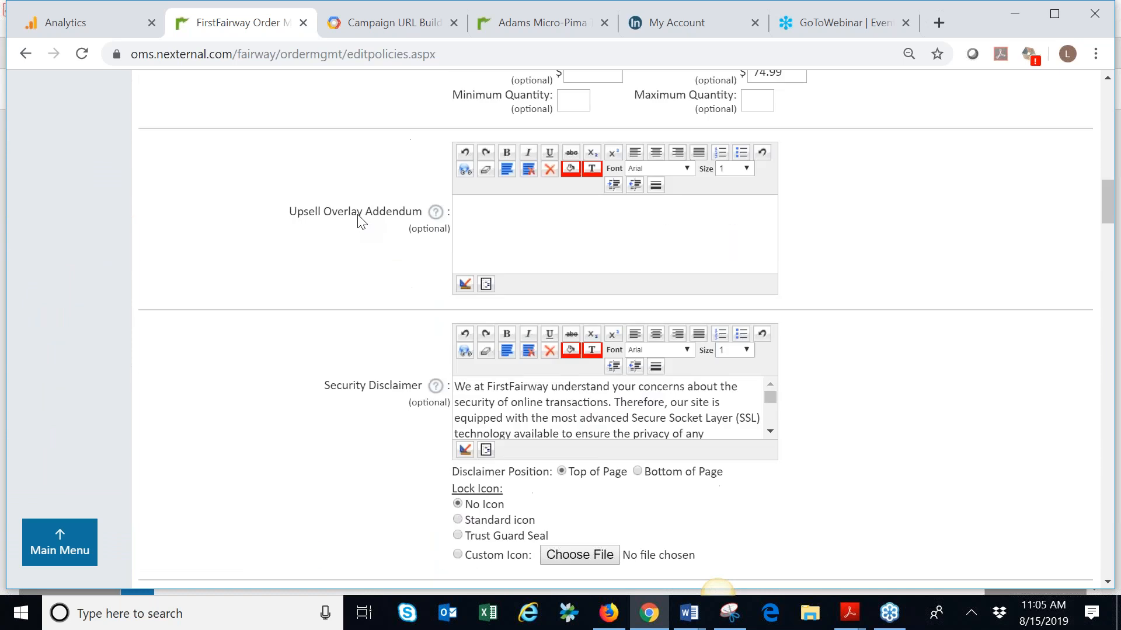
scroll(362, 221, down, 18)
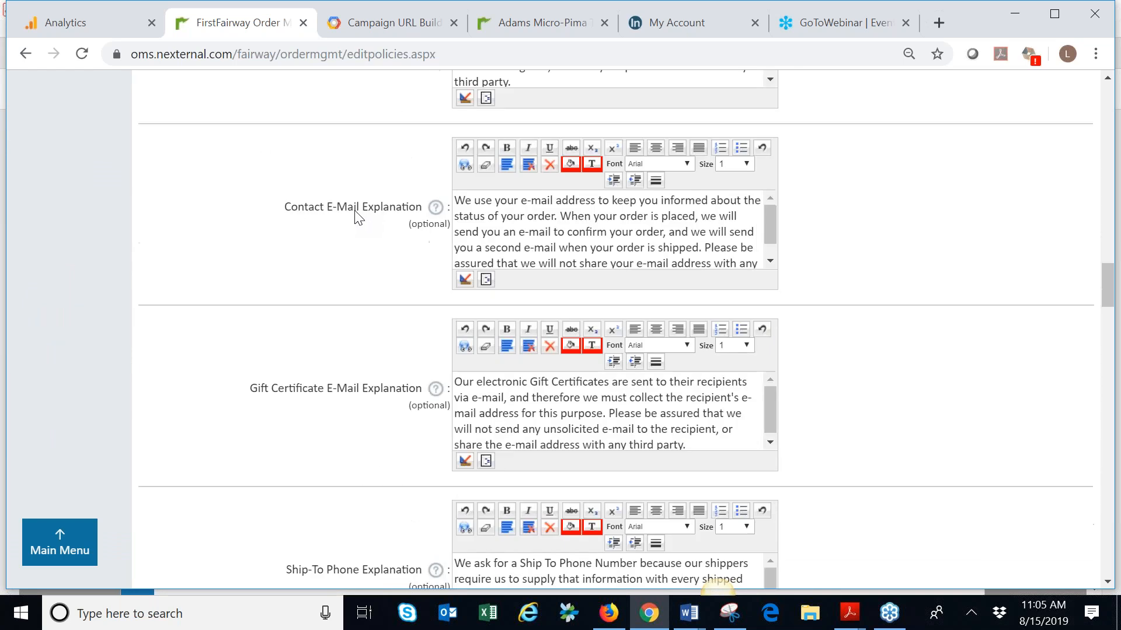
scroll(358, 217, down, 13)
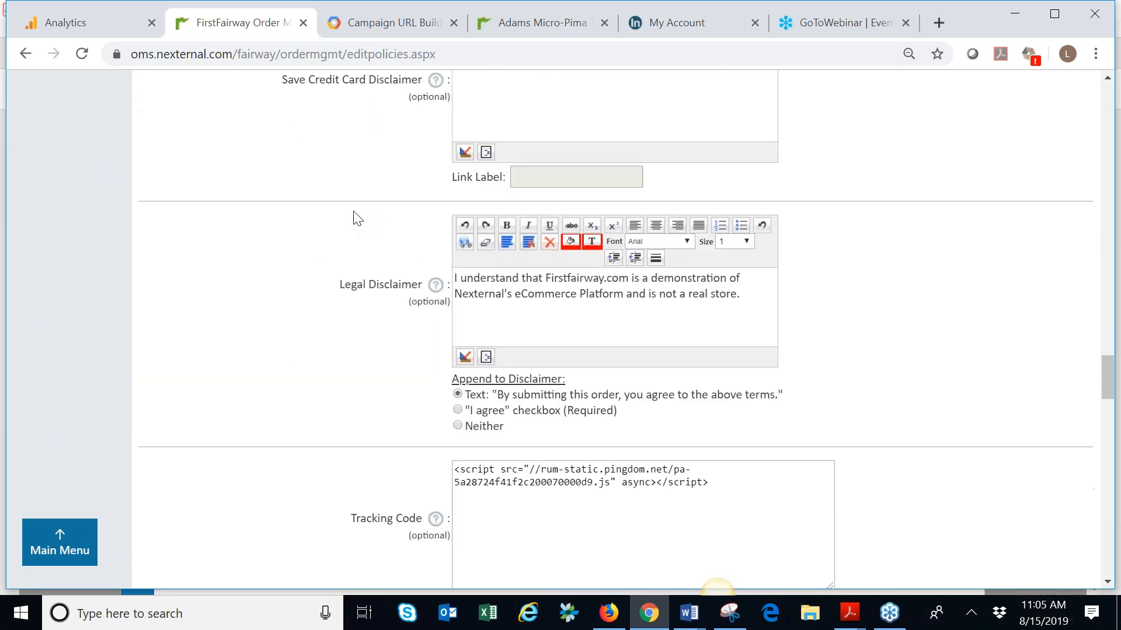
scroll(356, 218, down, 3)
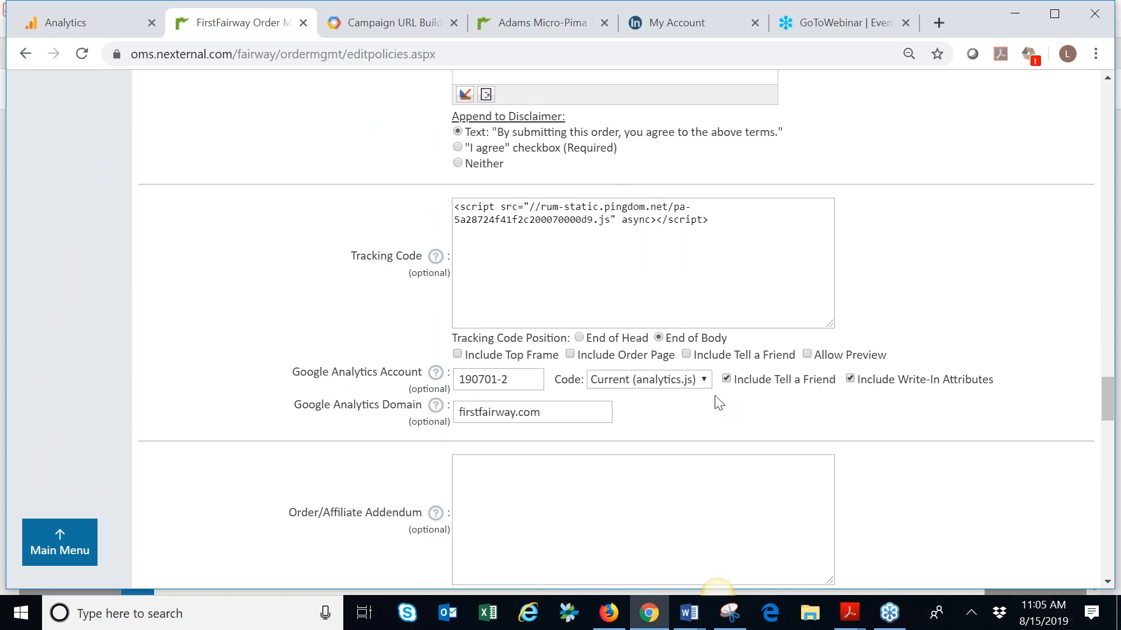
scroll(644, 395, down, 3)
scroll(642, 402, down, 15)
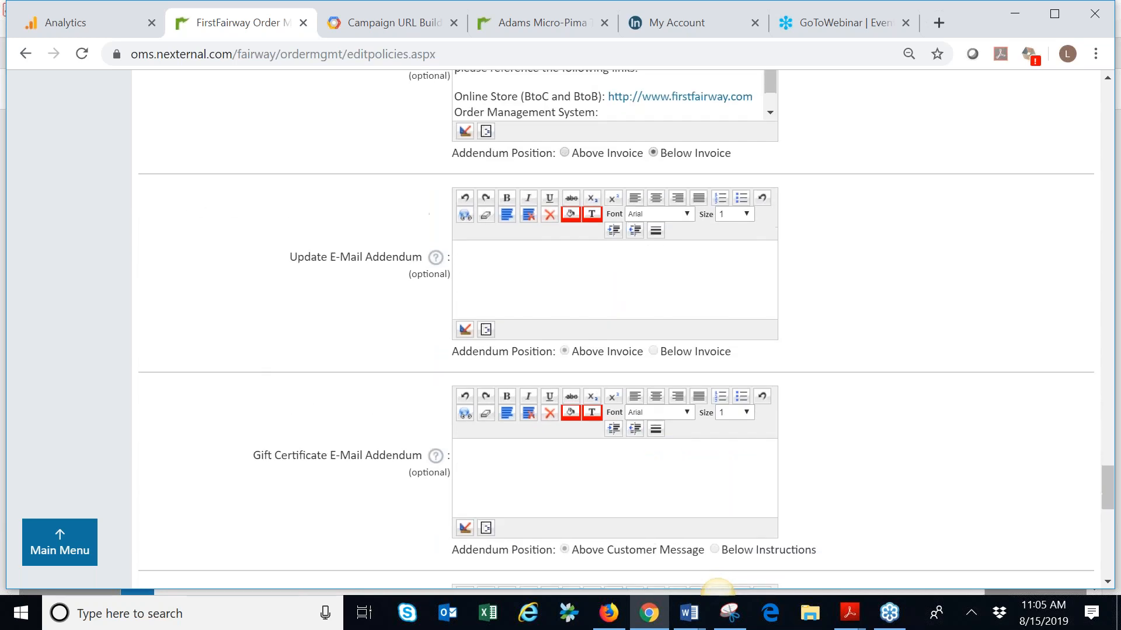
scroll(635, 390, down, 5)
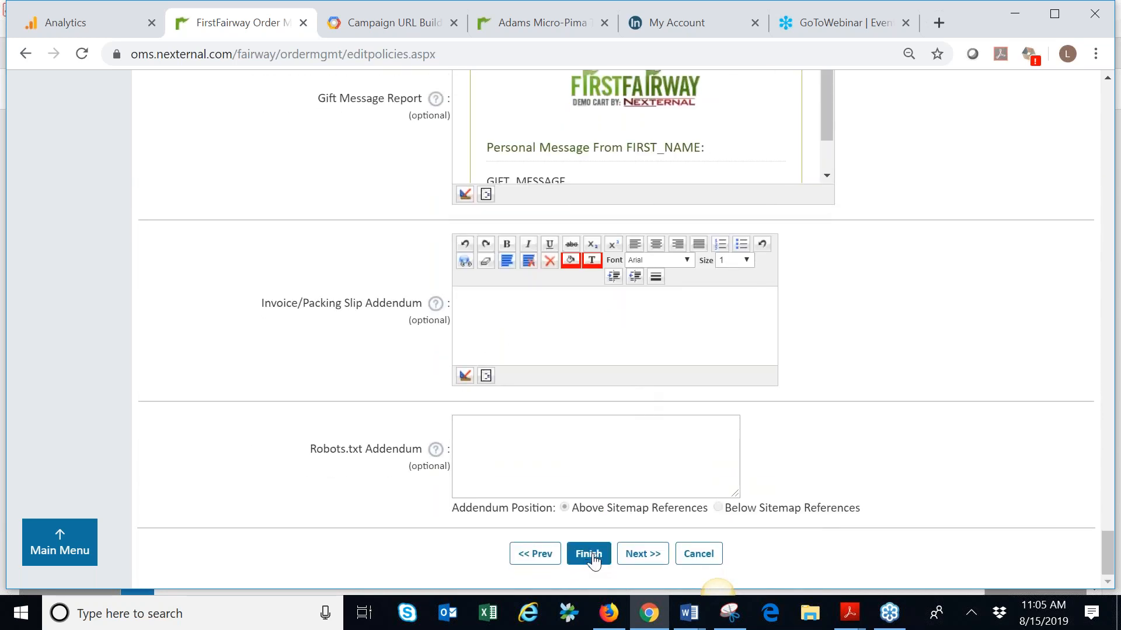
click(594, 558)
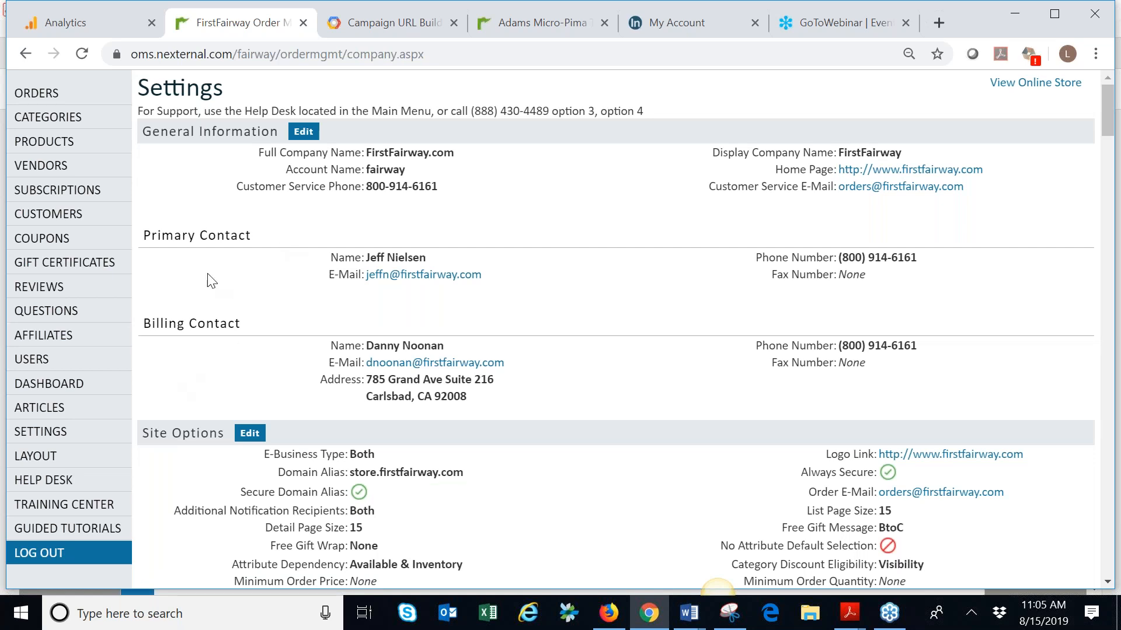
Open the Adams Micro-Pima Tour Shirt in the product list and copy its BtoC Store product link address
click(47, 150)
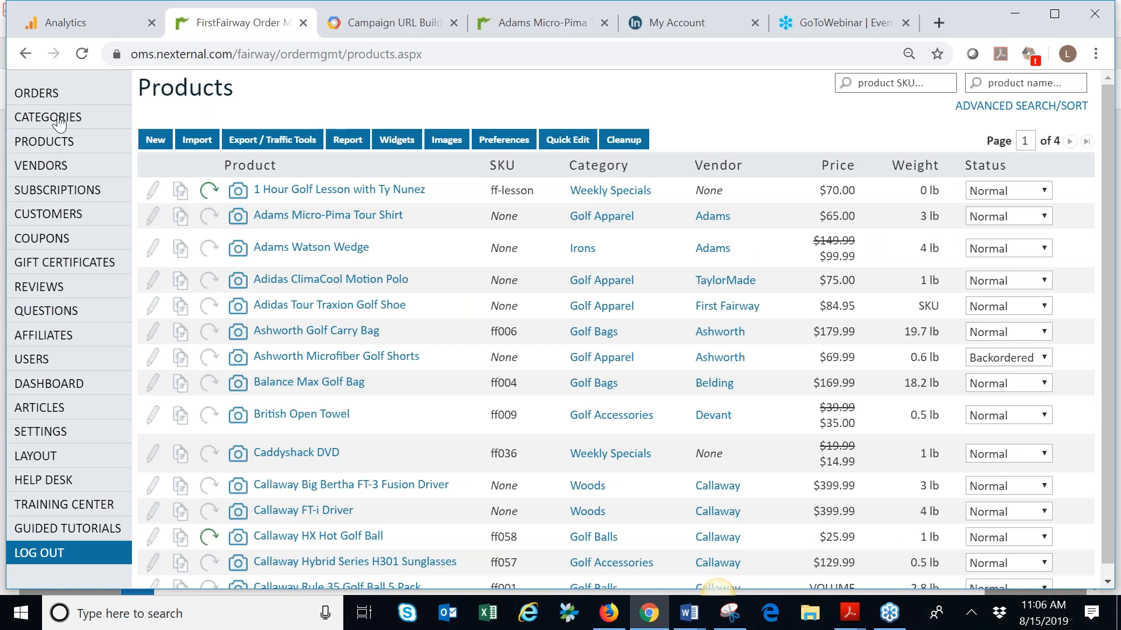
click(310, 224)
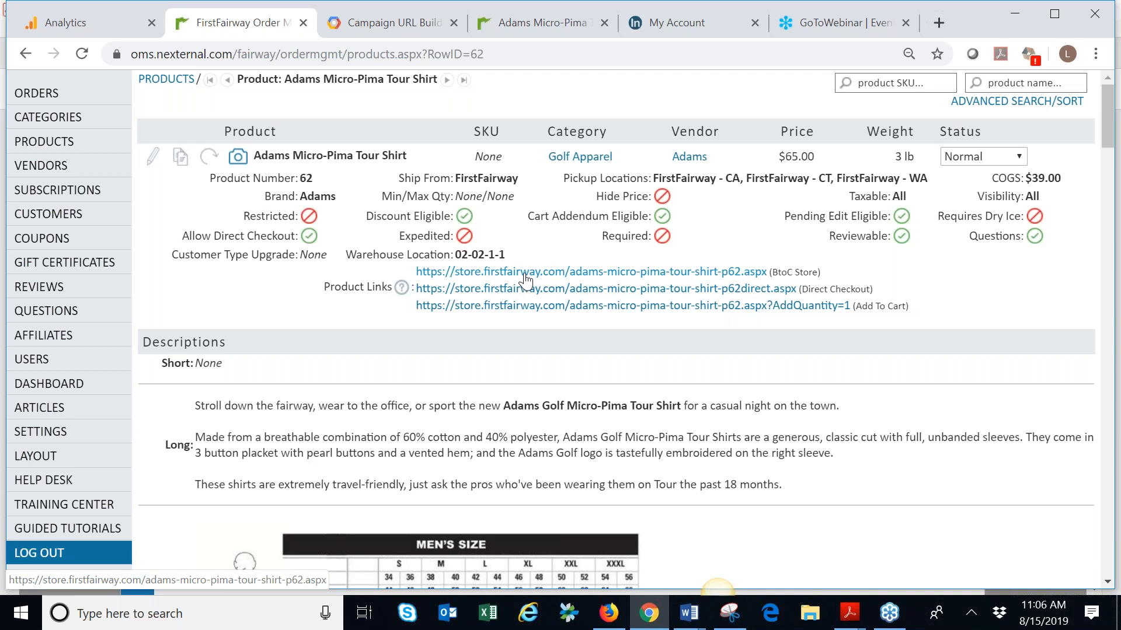
right_click(525, 275)
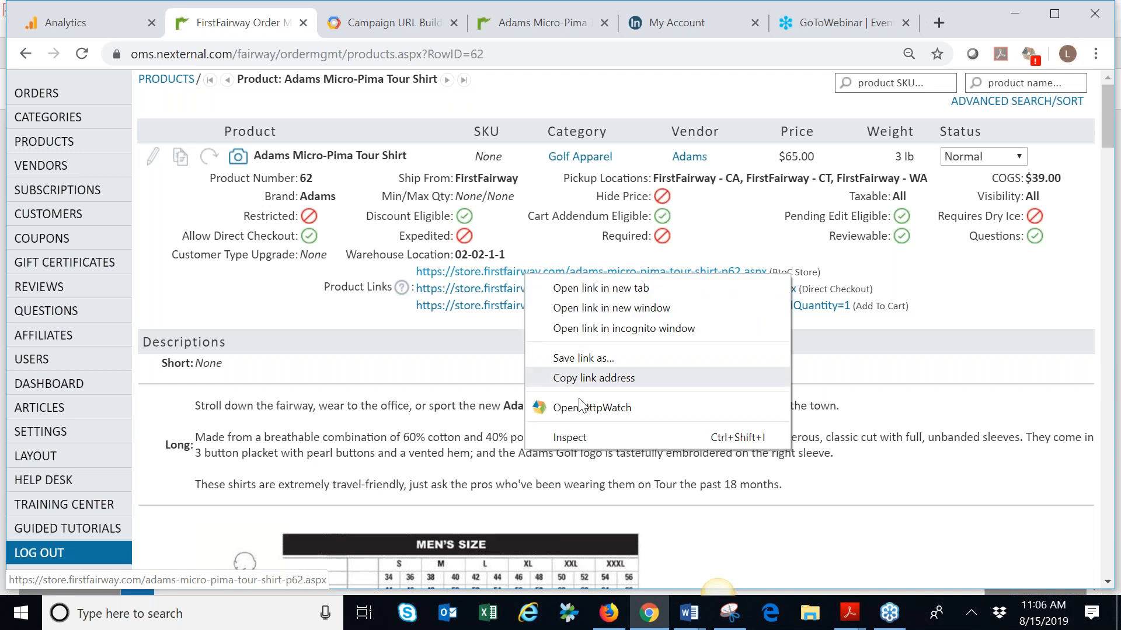
click(583, 379)
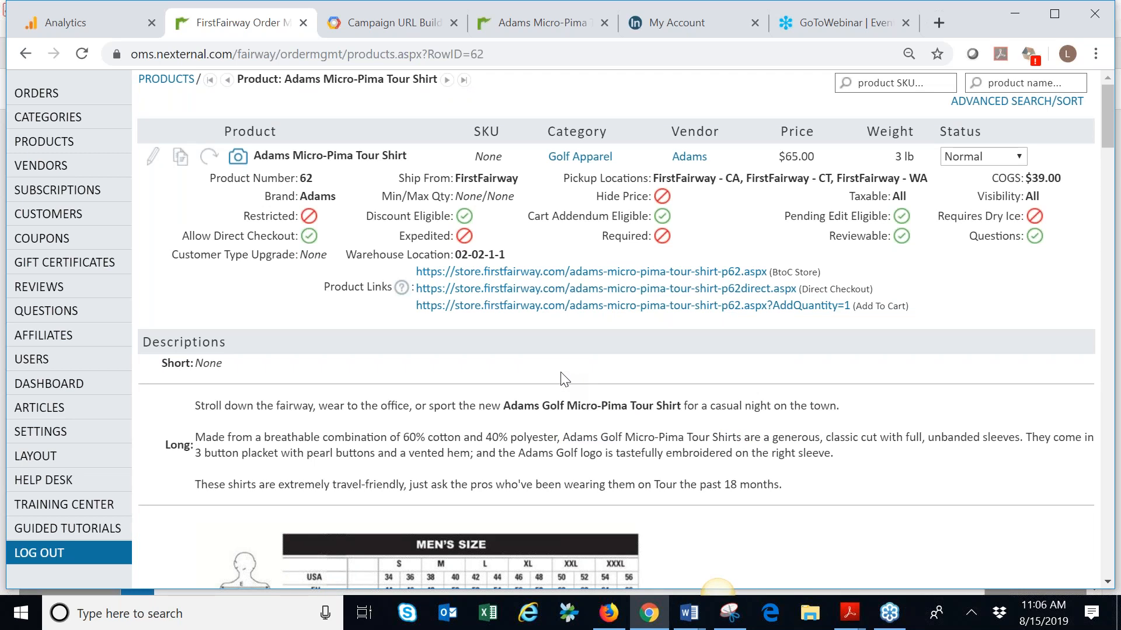
Switch to the Campaign URL Builder and examine the website URL, campaign source, medium, name and content fields and the generated campaign URL
click(408, 23)
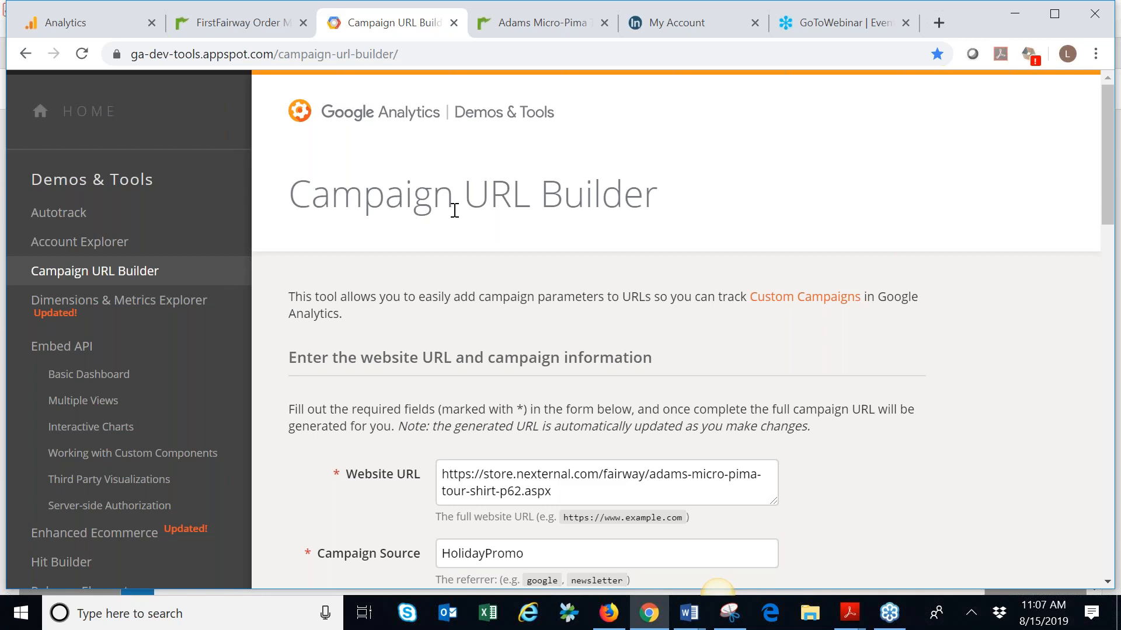
scroll(454, 210, down, 6)
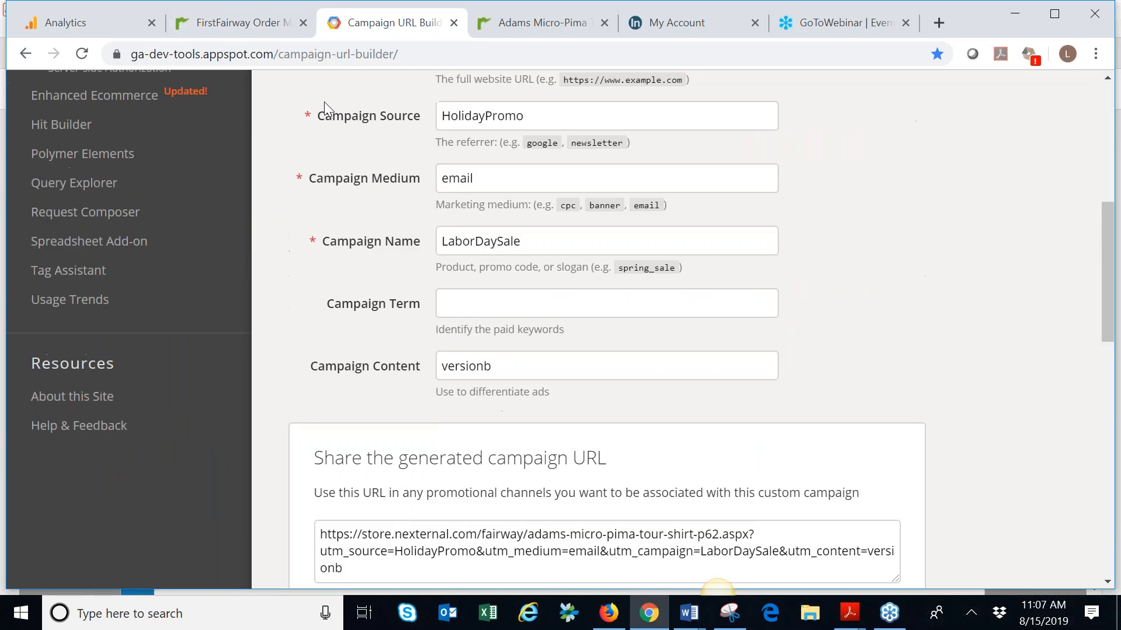
scroll(324, 101, up, 1)
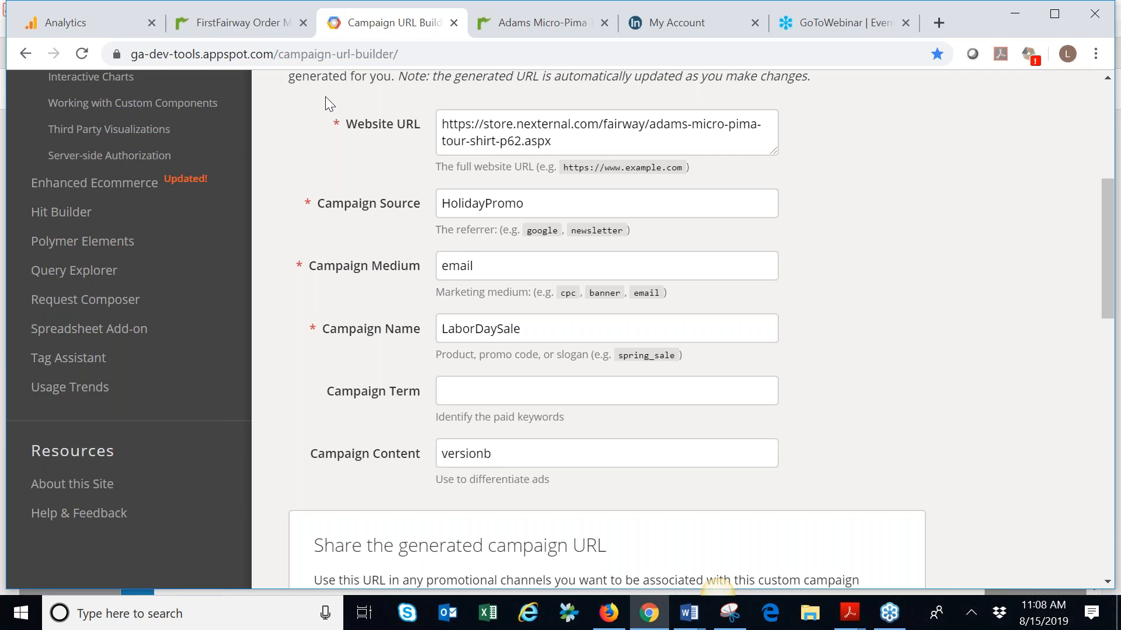
scroll(323, 137, down, 1)
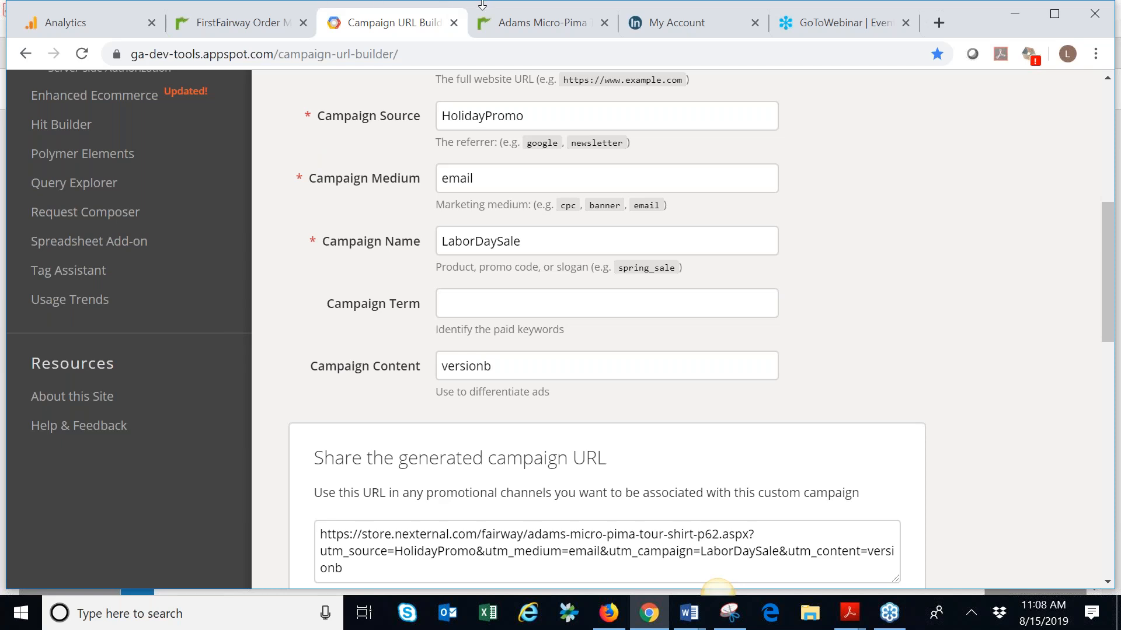
scroll(475, 210, up, 3)
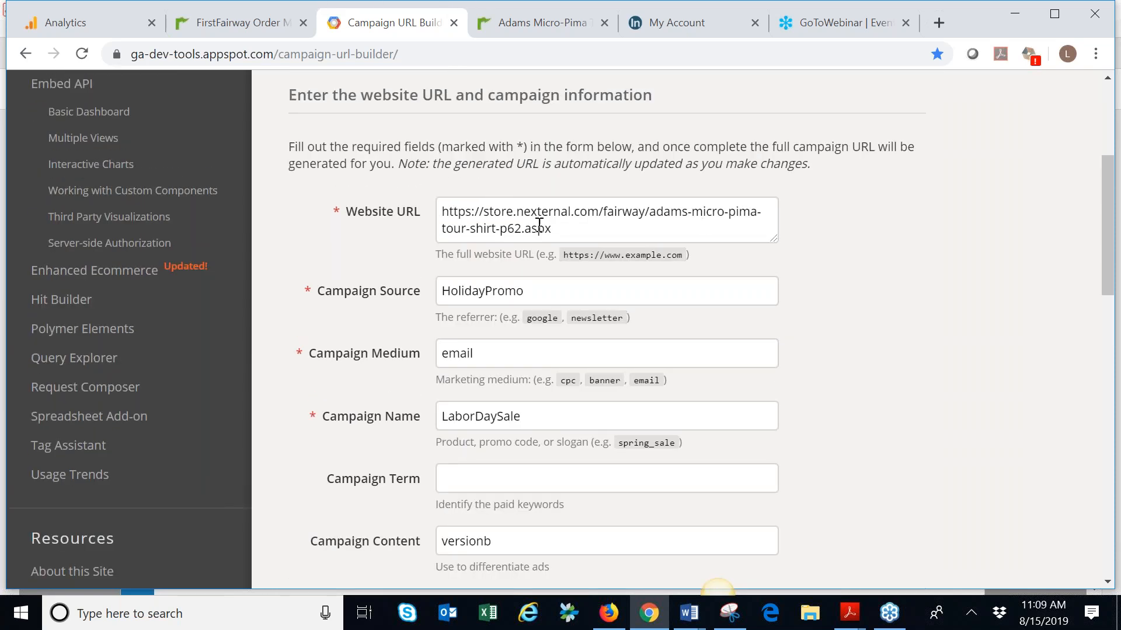
scroll(577, 234, down, 4)
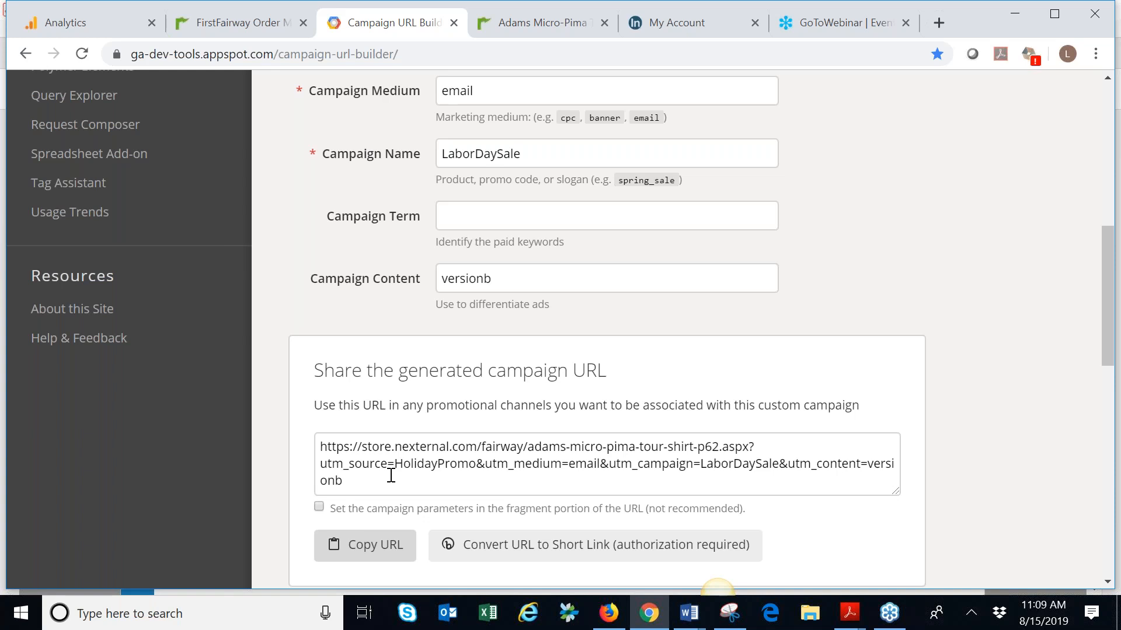
On the campaign-tagged store page, add one Berry, Small Adams Micro-Pima Tour Shirt to the cart
click(556, 26)
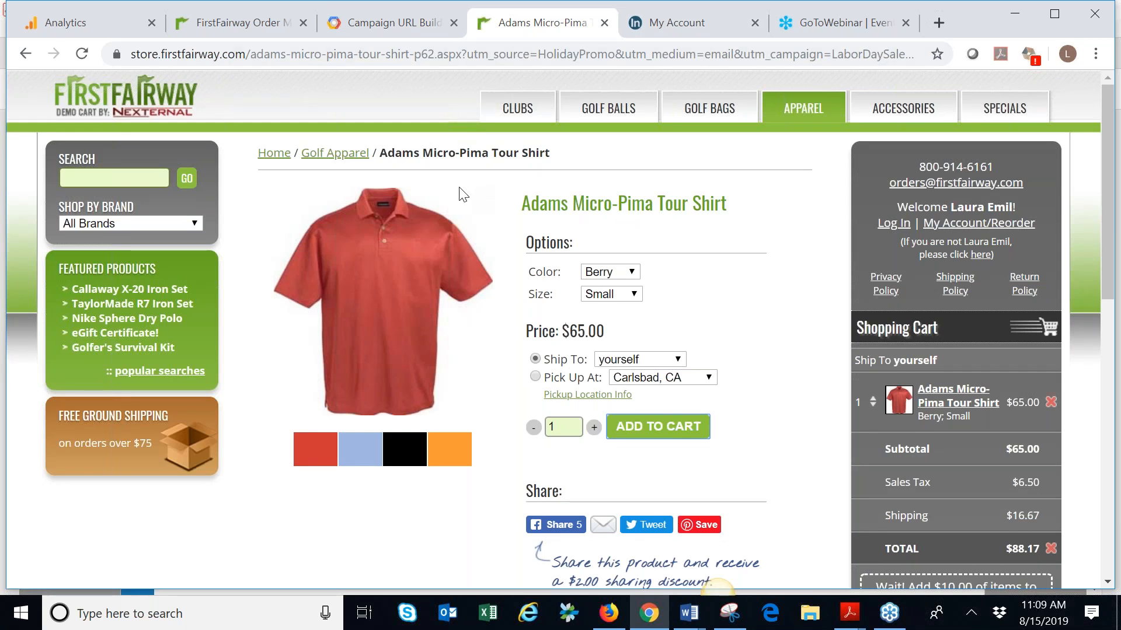
click(646, 437)
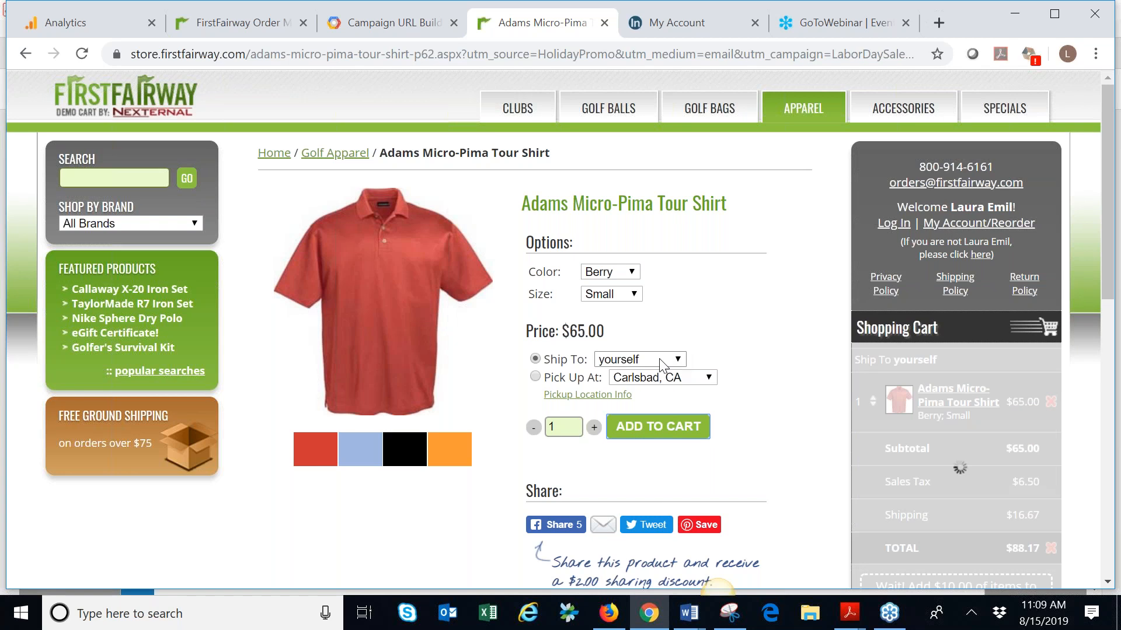
Return to order management, open the customer's order for the tour shirt and examine its Google source, campaign, medium and content details
click(237, 25)
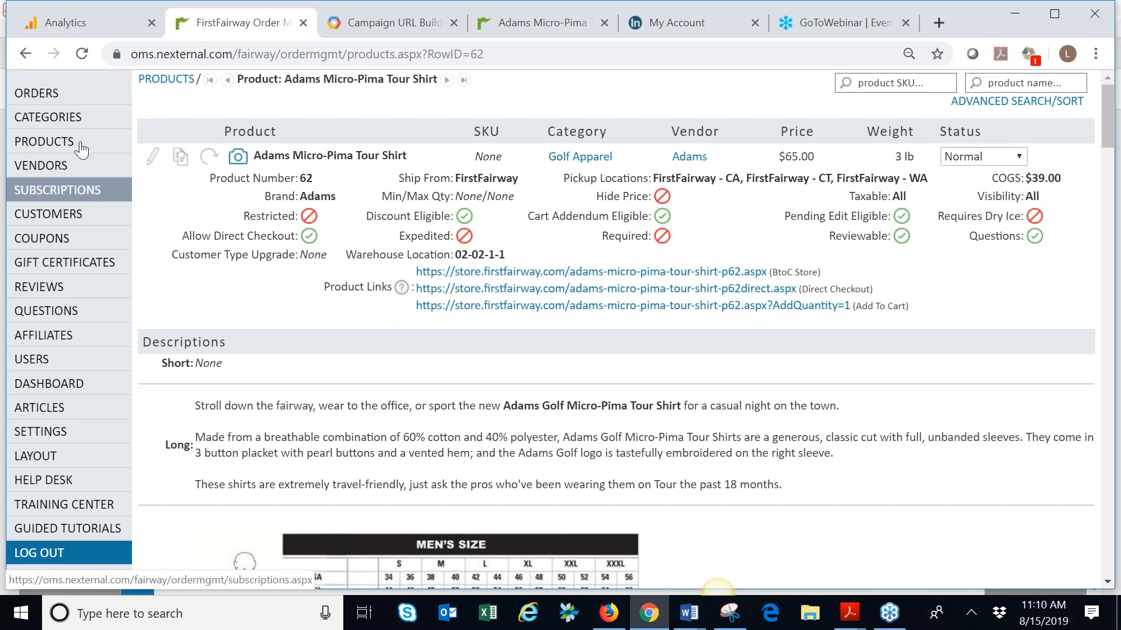
scroll(82, 146, down, 1)
scroll(75, 150, down, 4)
scroll(52, 117, up, 4)
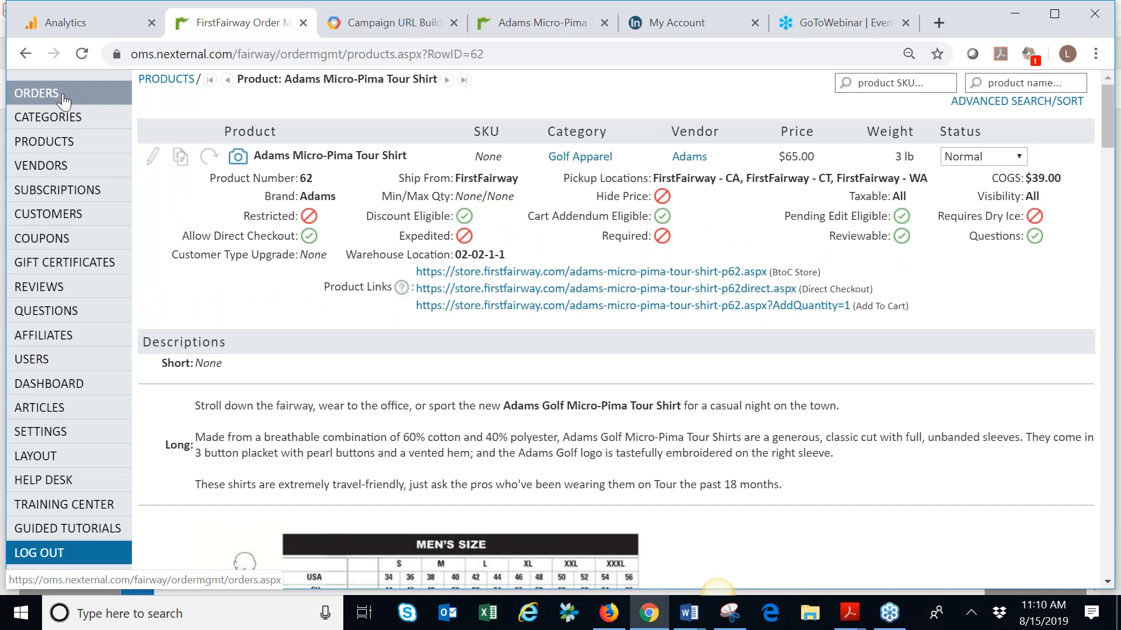
click(59, 100)
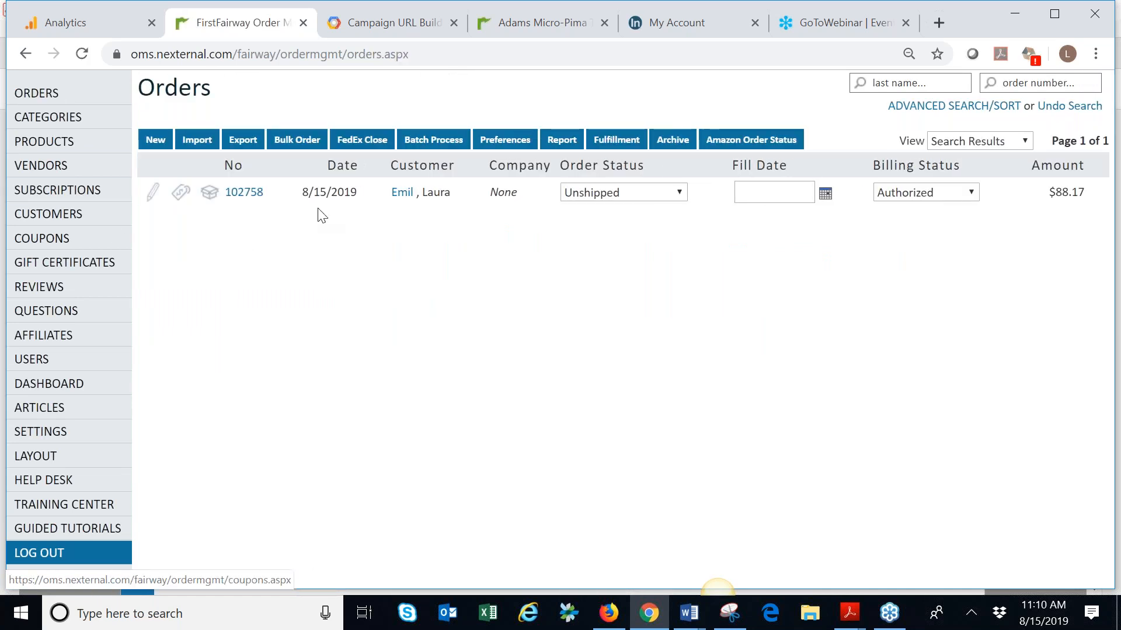
mouse_move(242, 196)
click(245, 198)
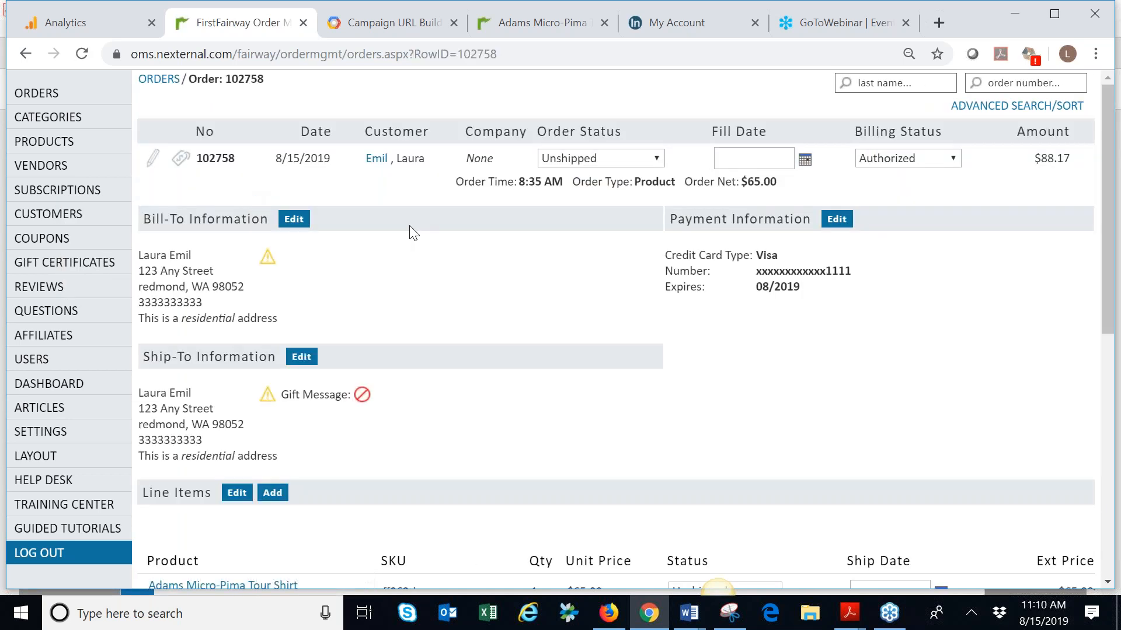
scroll(409, 230, down, 4)
scroll(401, 219, down, 4)
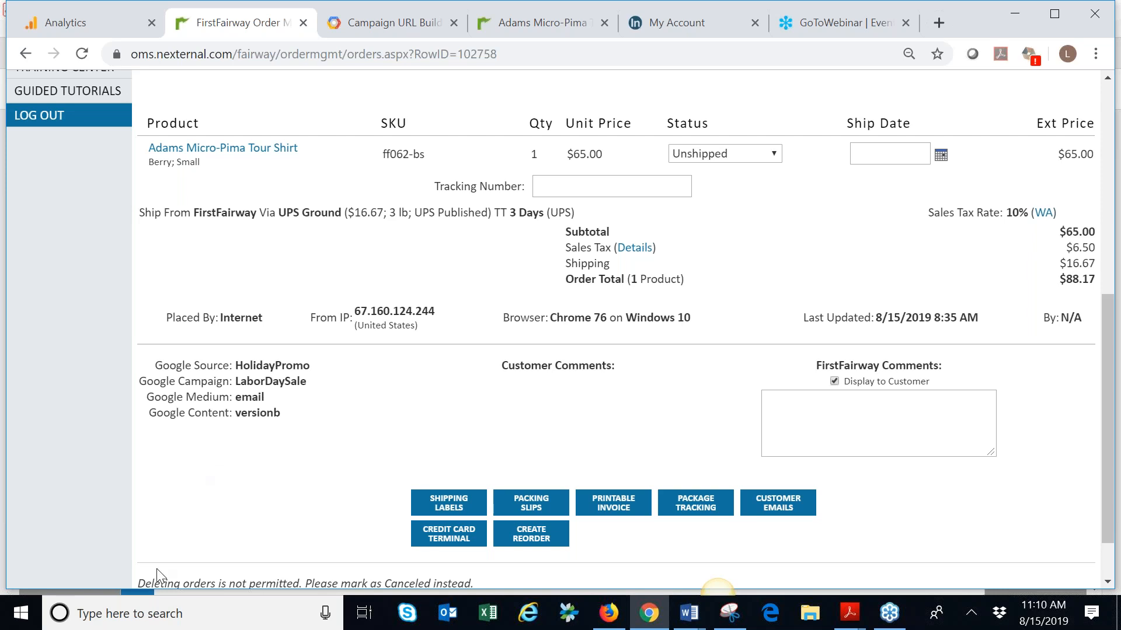
Run a Campaign Source Report on the orders from 7/15/2019 to 8/15/2019, grouped by Google Source
scroll(182, 528, up, 7)
click(28, 95)
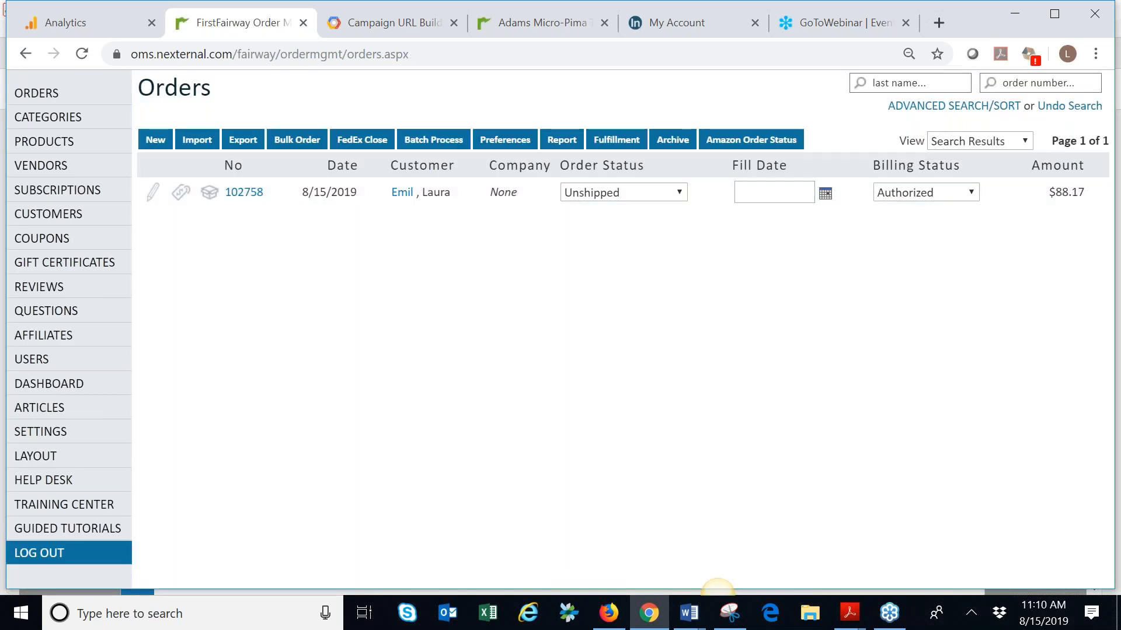
click(562, 145)
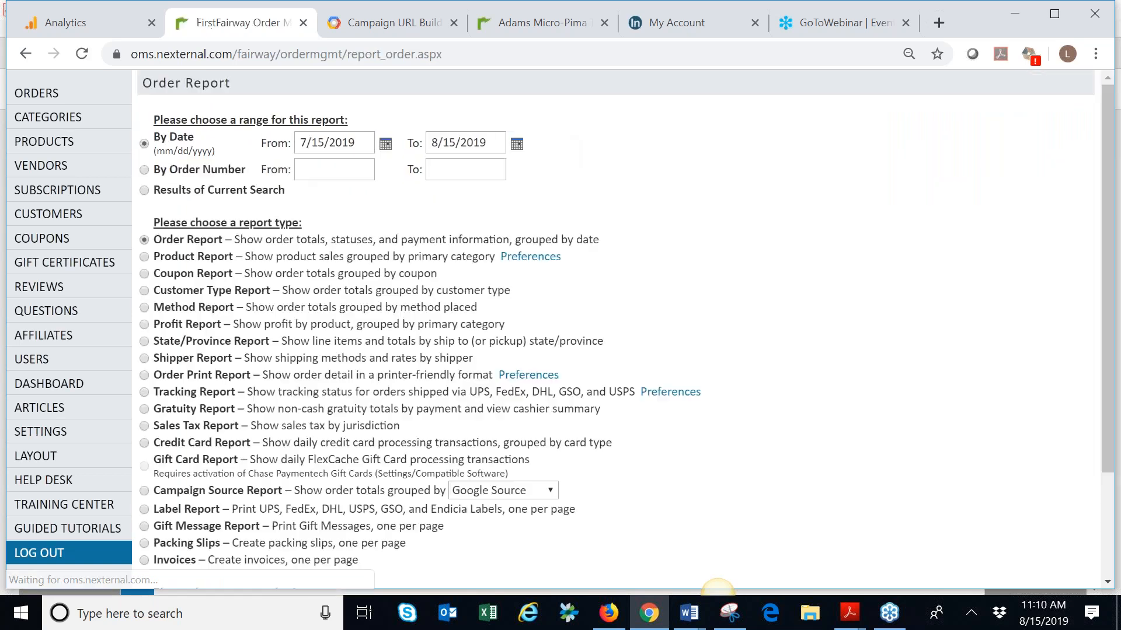
click(144, 491)
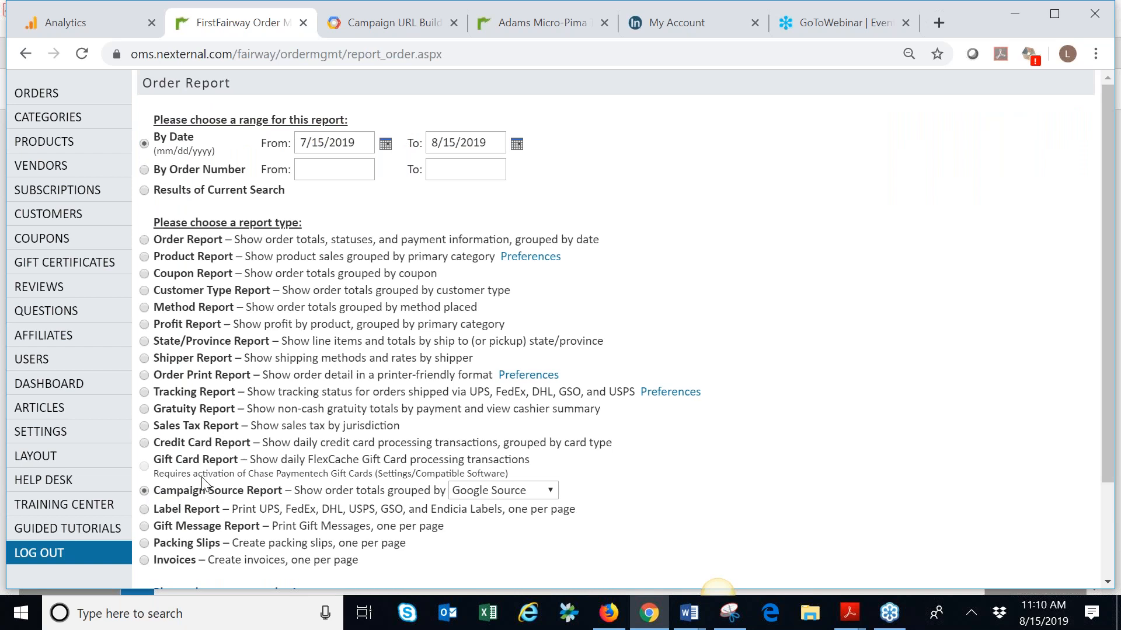
scroll(531, 427, down, 1)
scroll(591, 555, down, 2)
click(589, 553)
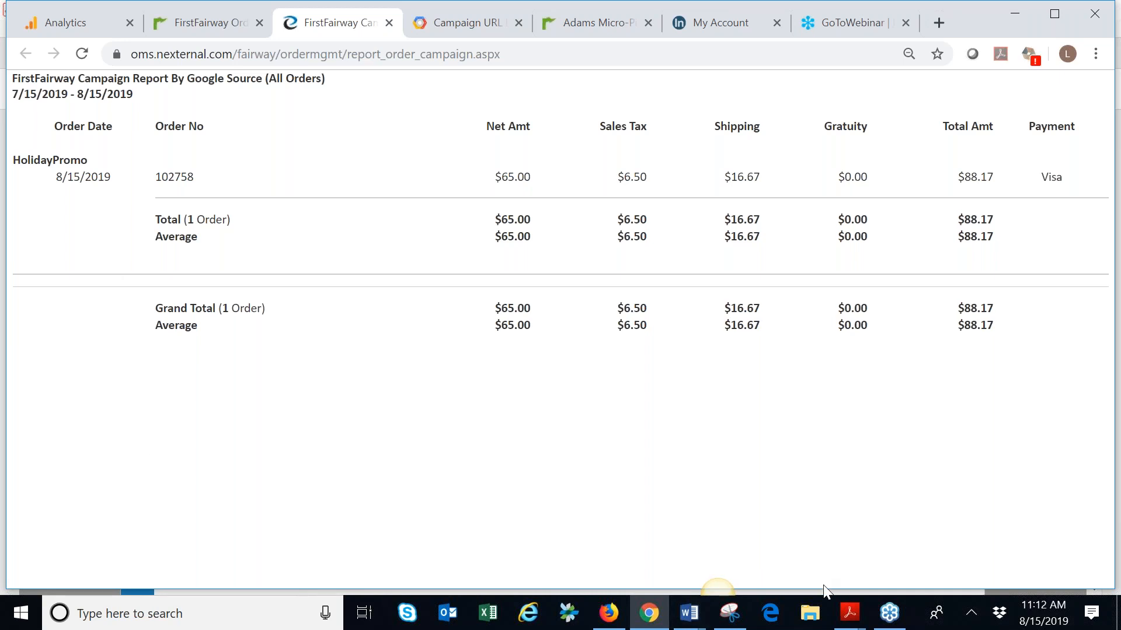
Switch to the Campaign Source Tracking.pdf presentation in Adobe Acrobat Reader
mouse_move(852, 616)
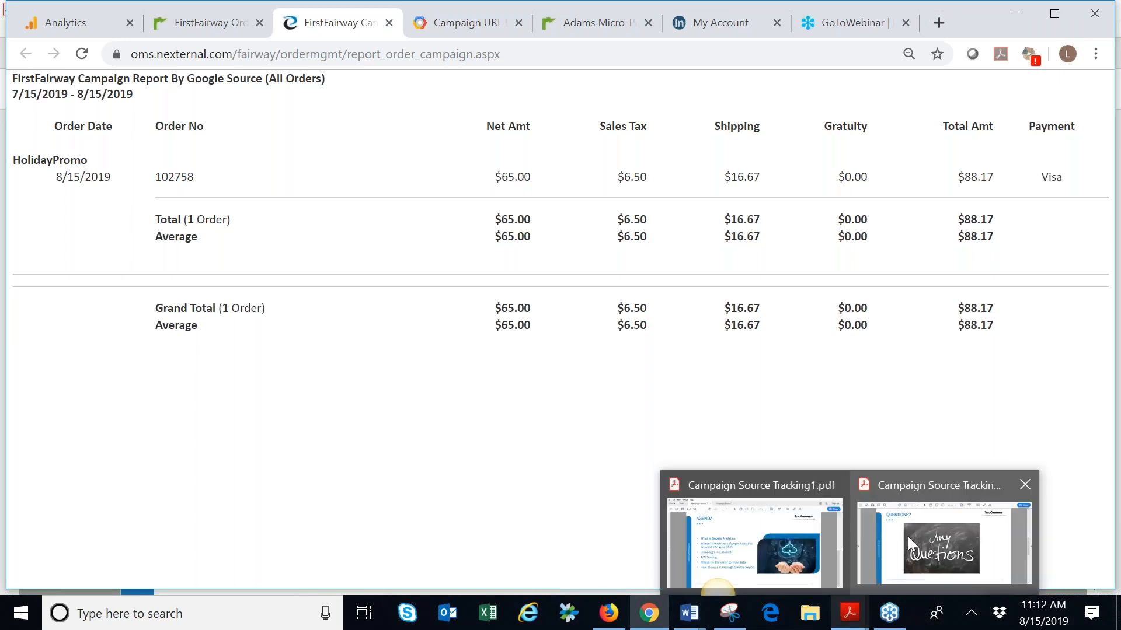
click(951, 546)
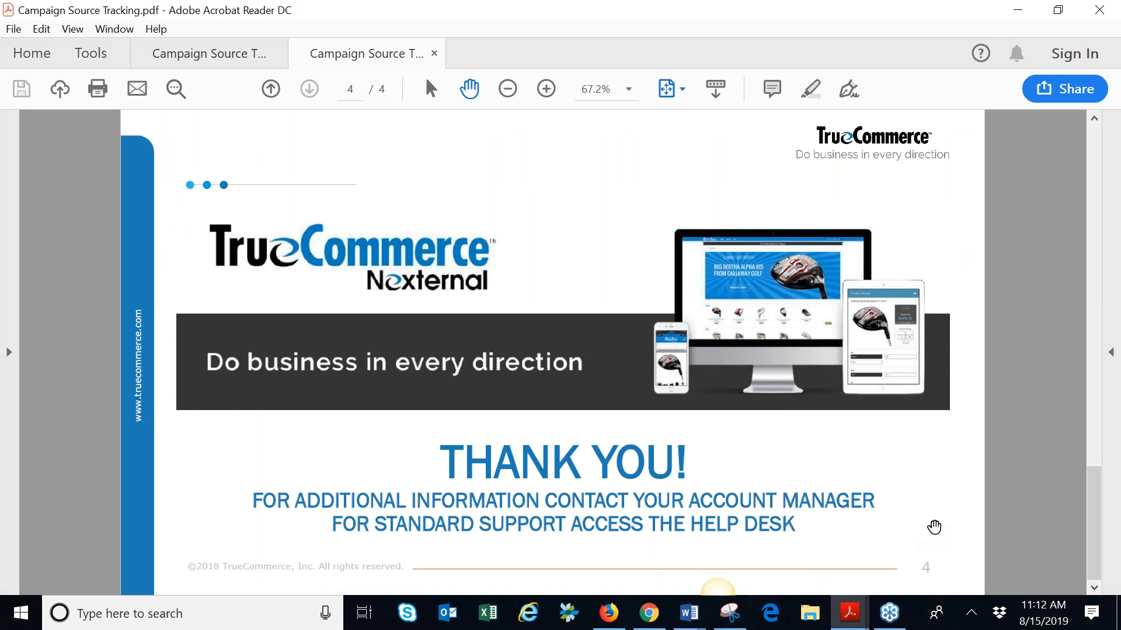